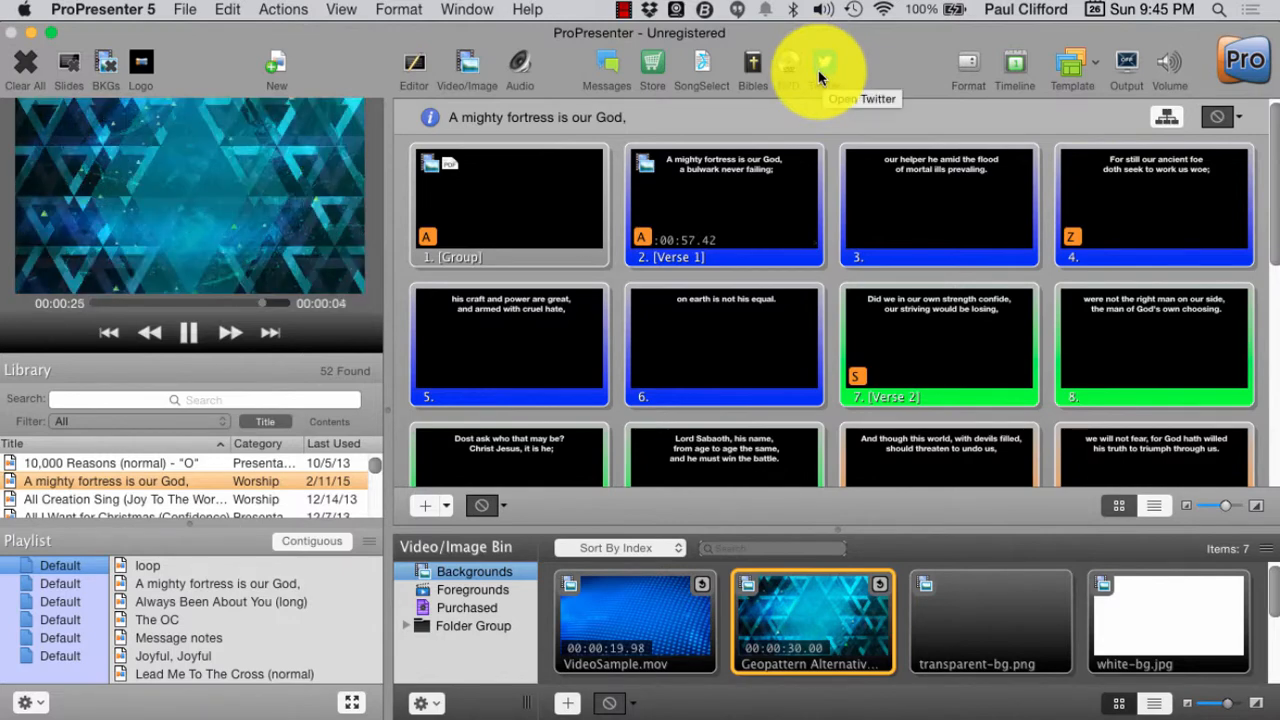
# Bring up the Twitter window and open its slide templates for editing.
pyautogui.click(822, 64)
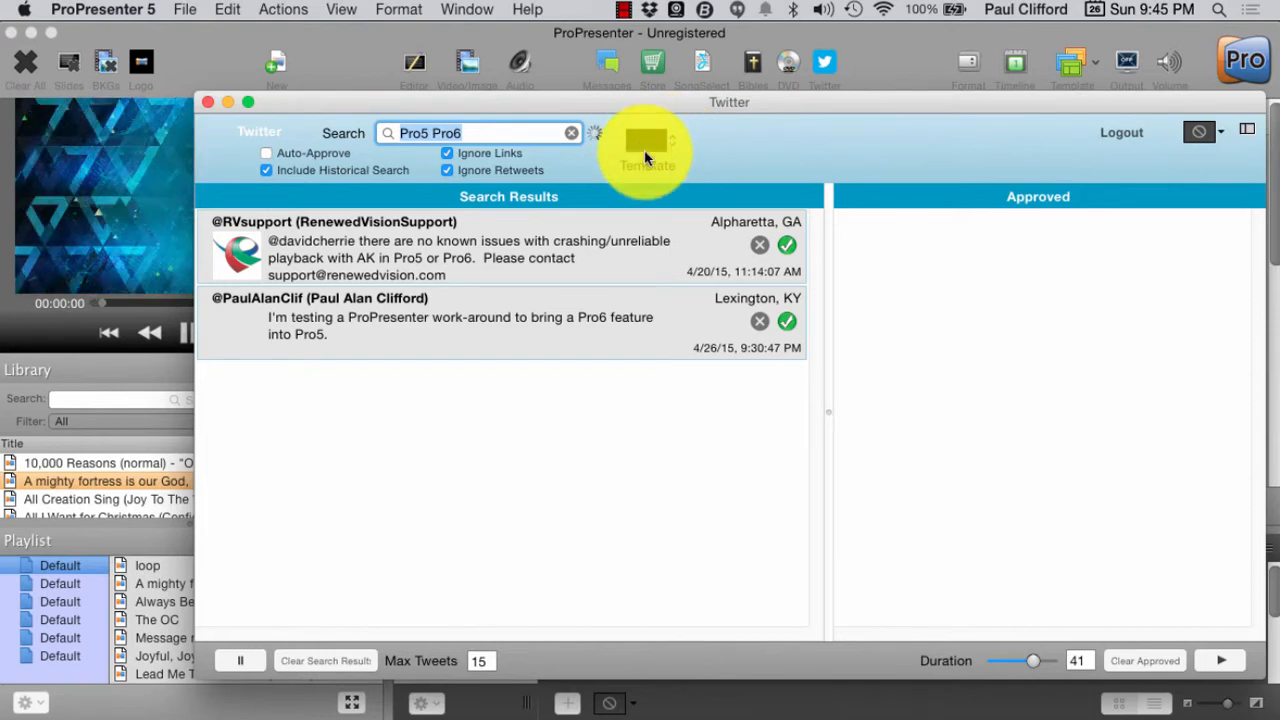
pyautogui.click(660, 226)
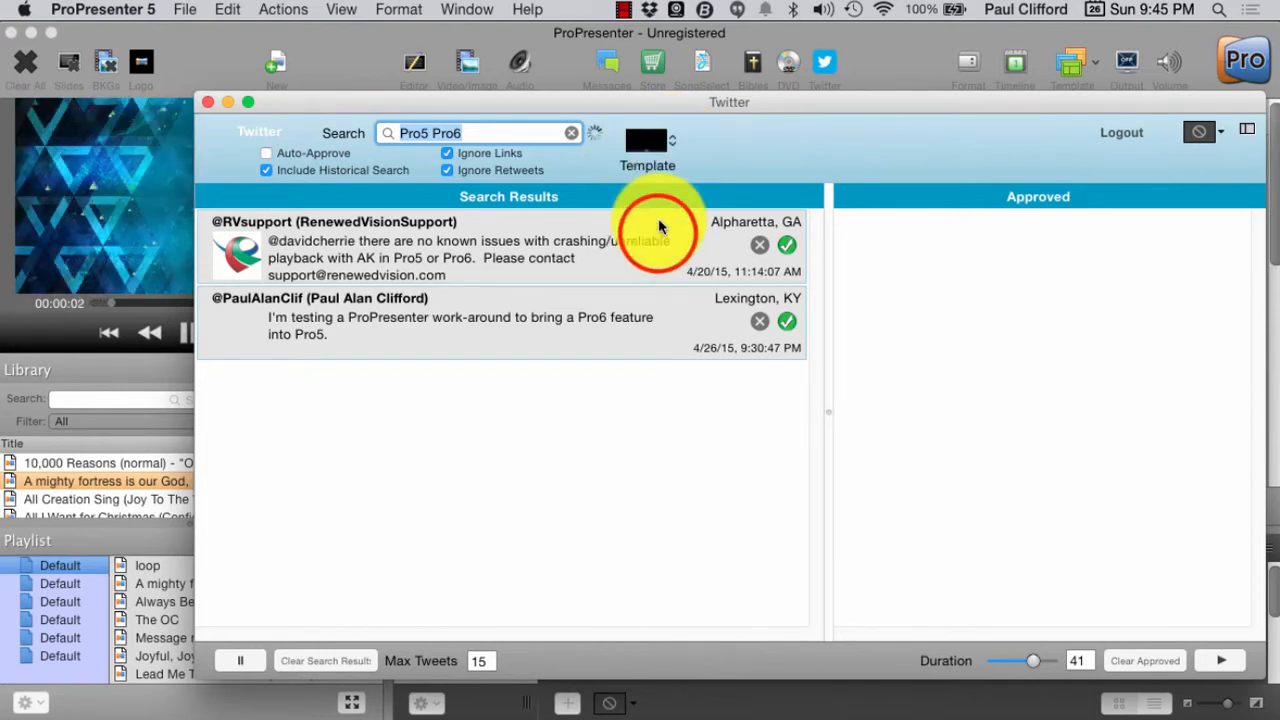
pyautogui.click(659, 234)
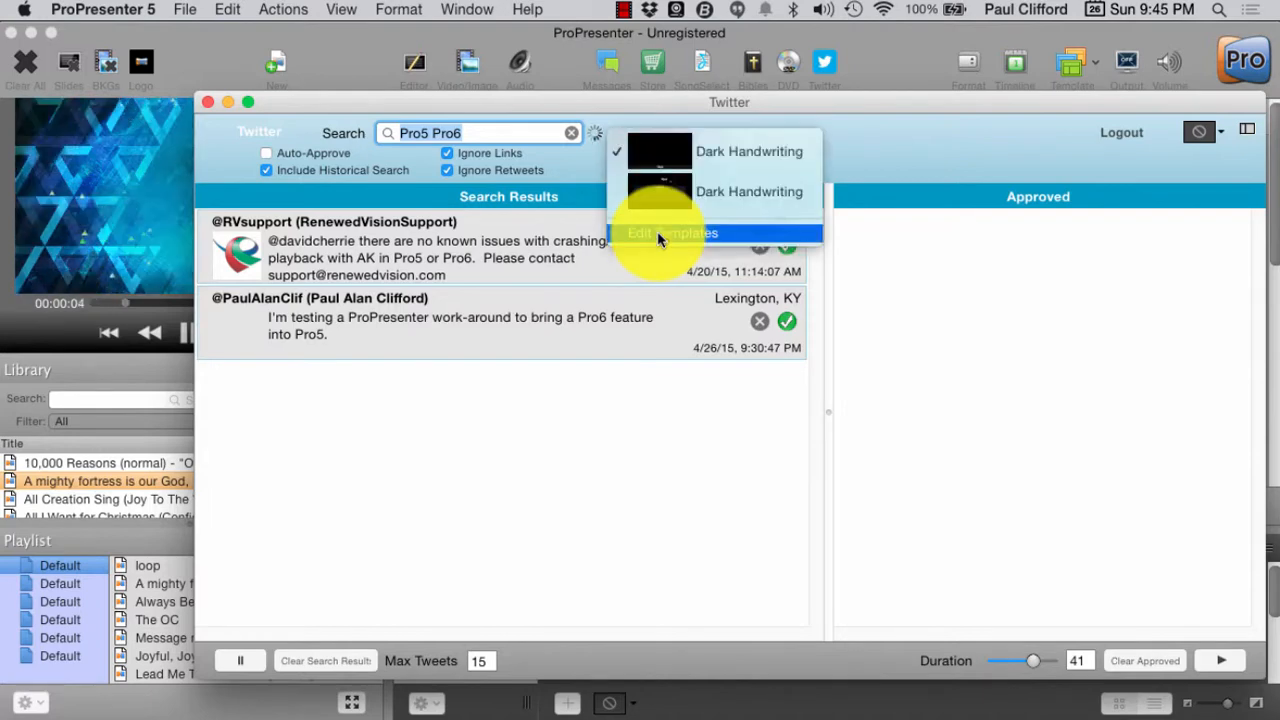
pyautogui.click(658, 239)
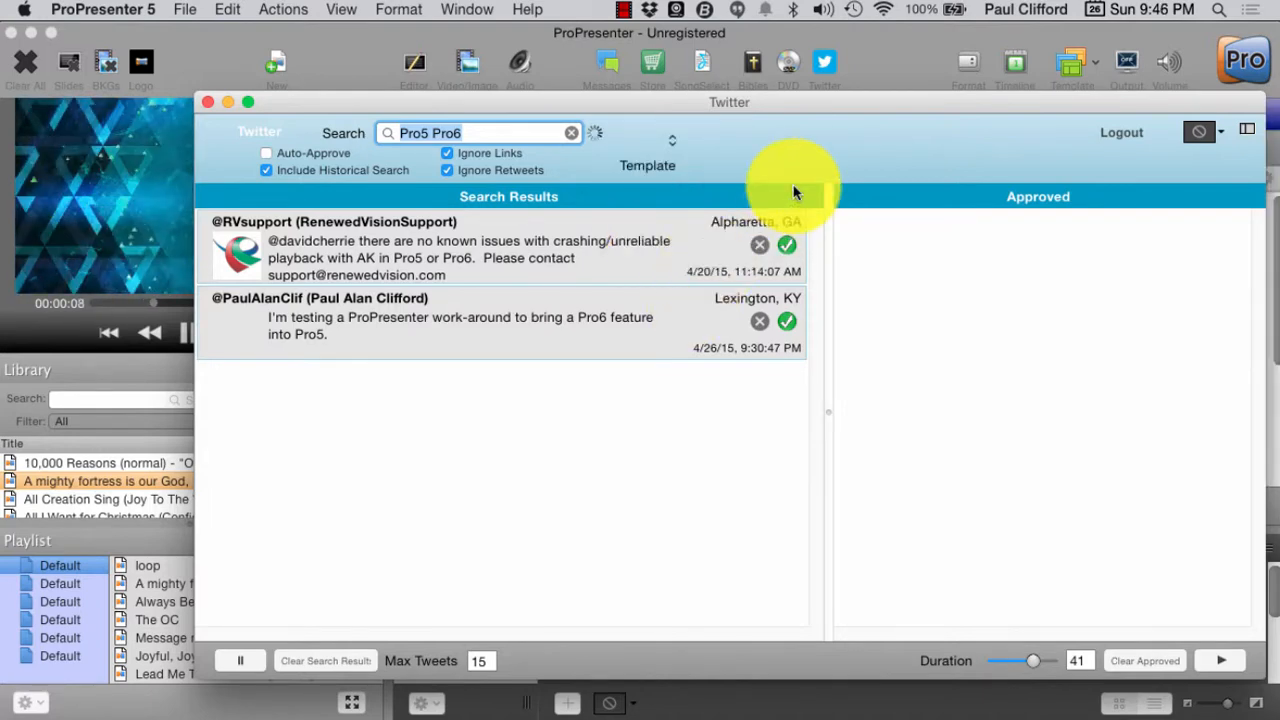
# Clear the tweet search text and approve the tweet about testing a ProPresenter work-around.
pyautogui.click(573, 133)
pyautogui.click(679, 112)
pyautogui.click(680, 113)
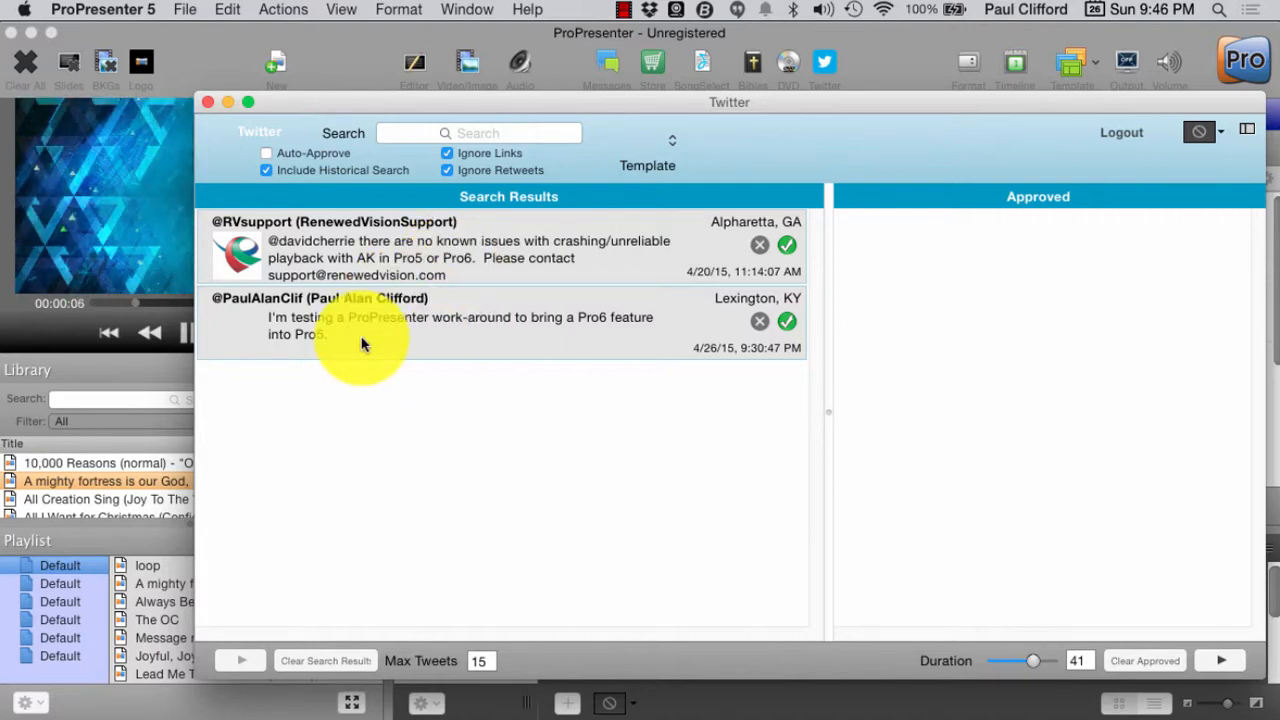
pyautogui.click(787, 321)
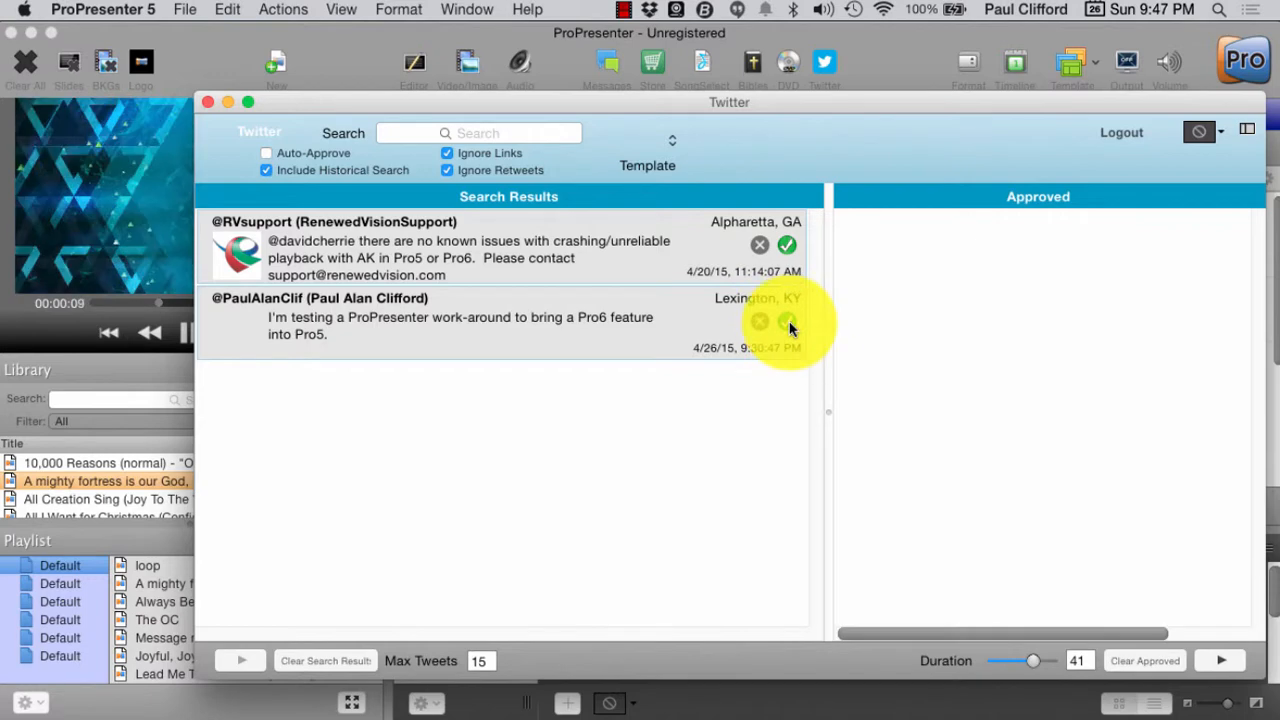
# Move and narrow the Twitter window to uncover the output preview, and start playing the approved tweet.
pyautogui.moveTo(842, 109); pyautogui.dragTo(1036, 6)
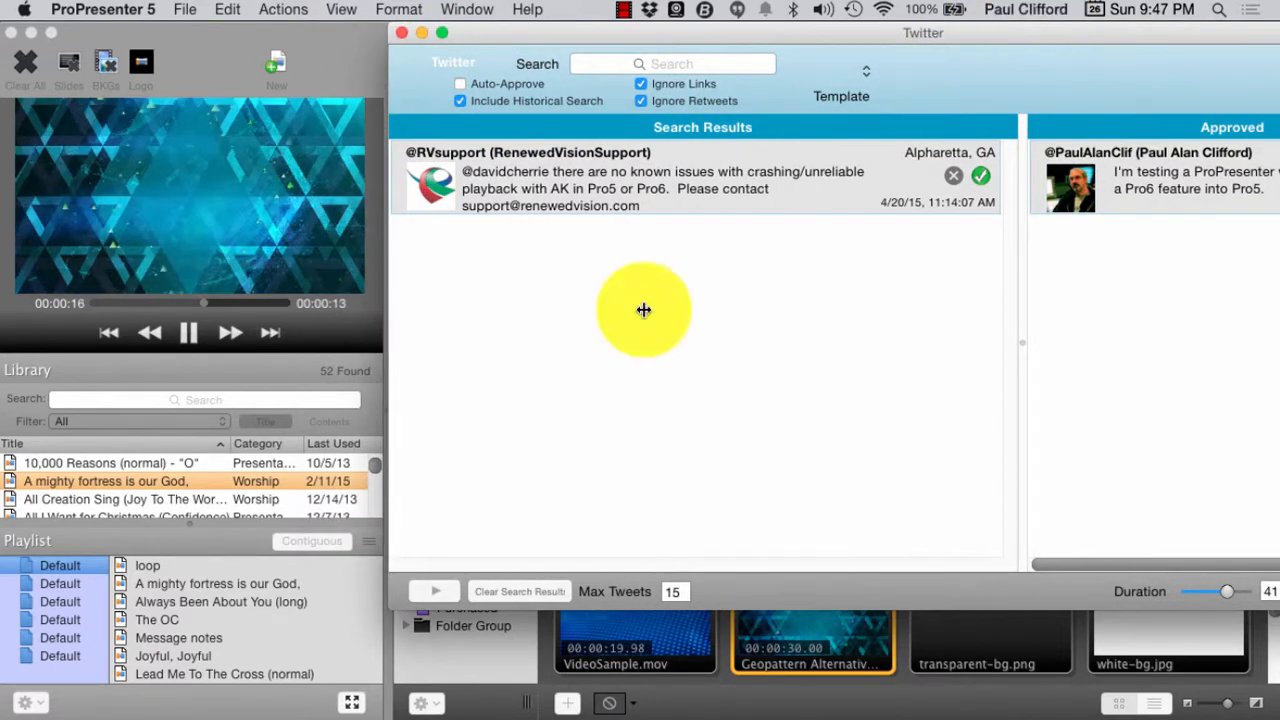
pyautogui.moveTo(1021, 312); pyautogui.dragTo(644, 310)
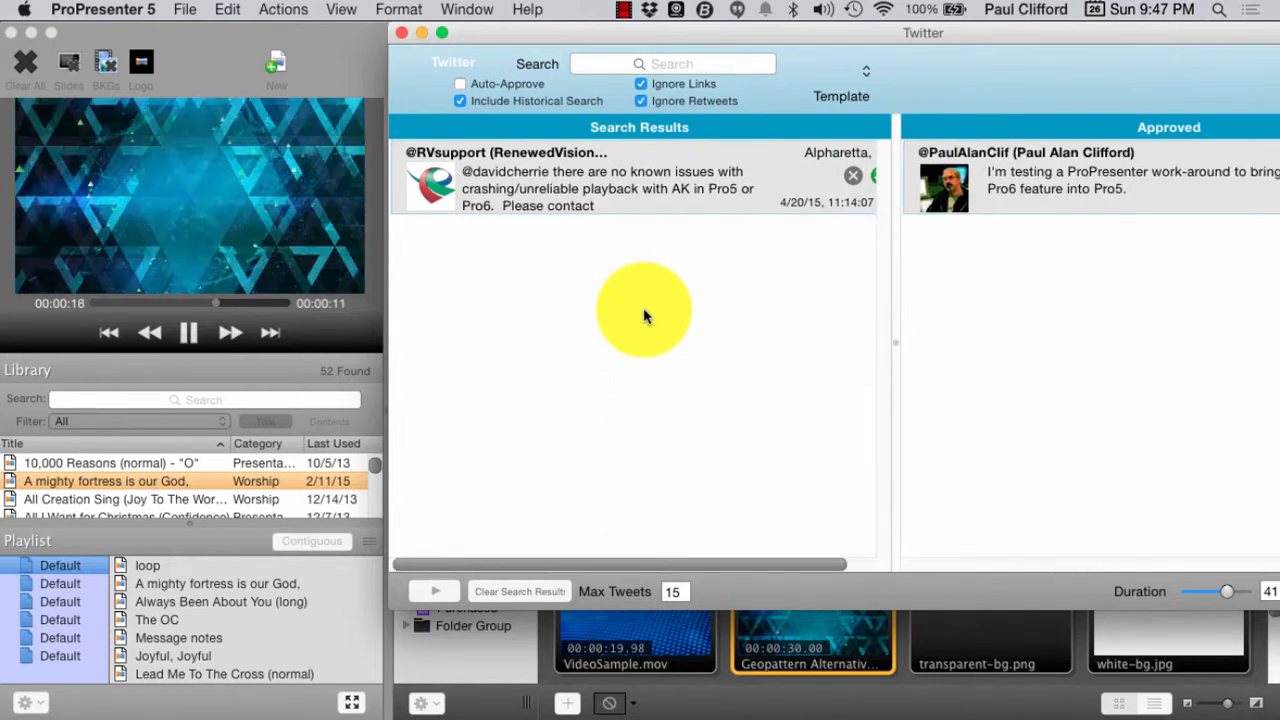
pyautogui.moveTo(970, 24); pyautogui.dragTo(915, 30)
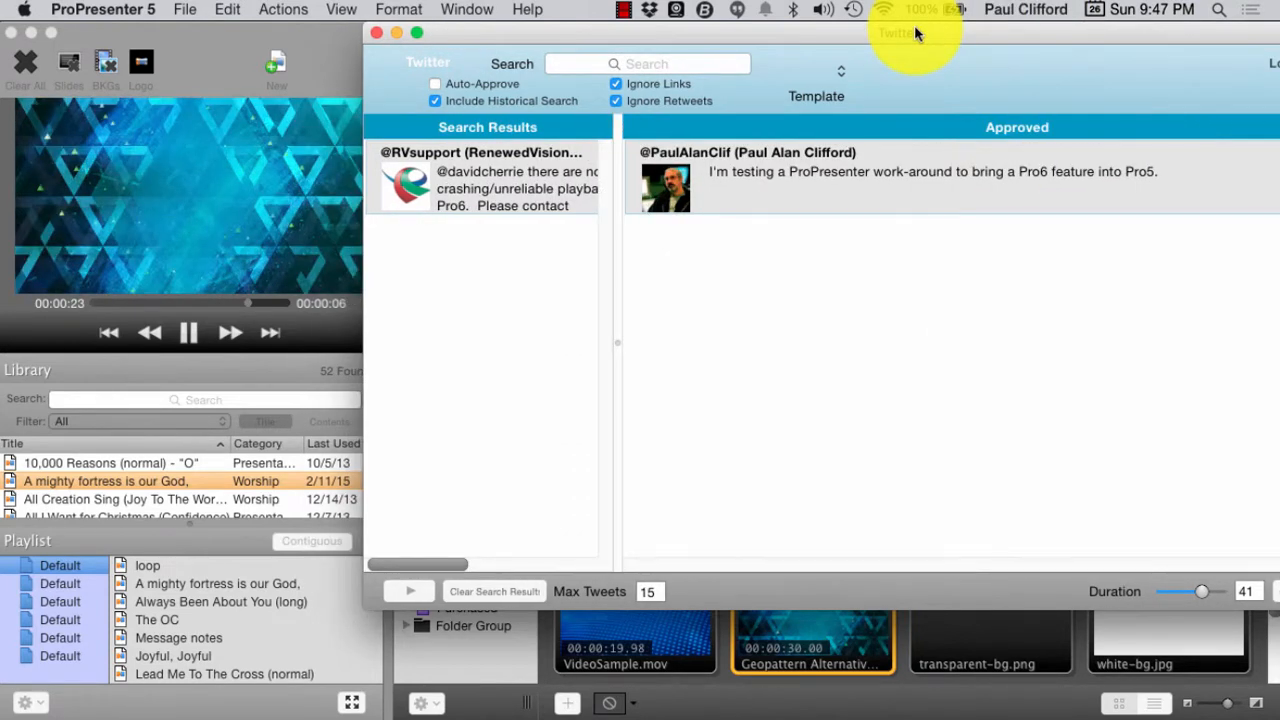
pyautogui.click(1027, 25)
pyautogui.moveTo(1092, 67); pyautogui.dragTo(903, 24)
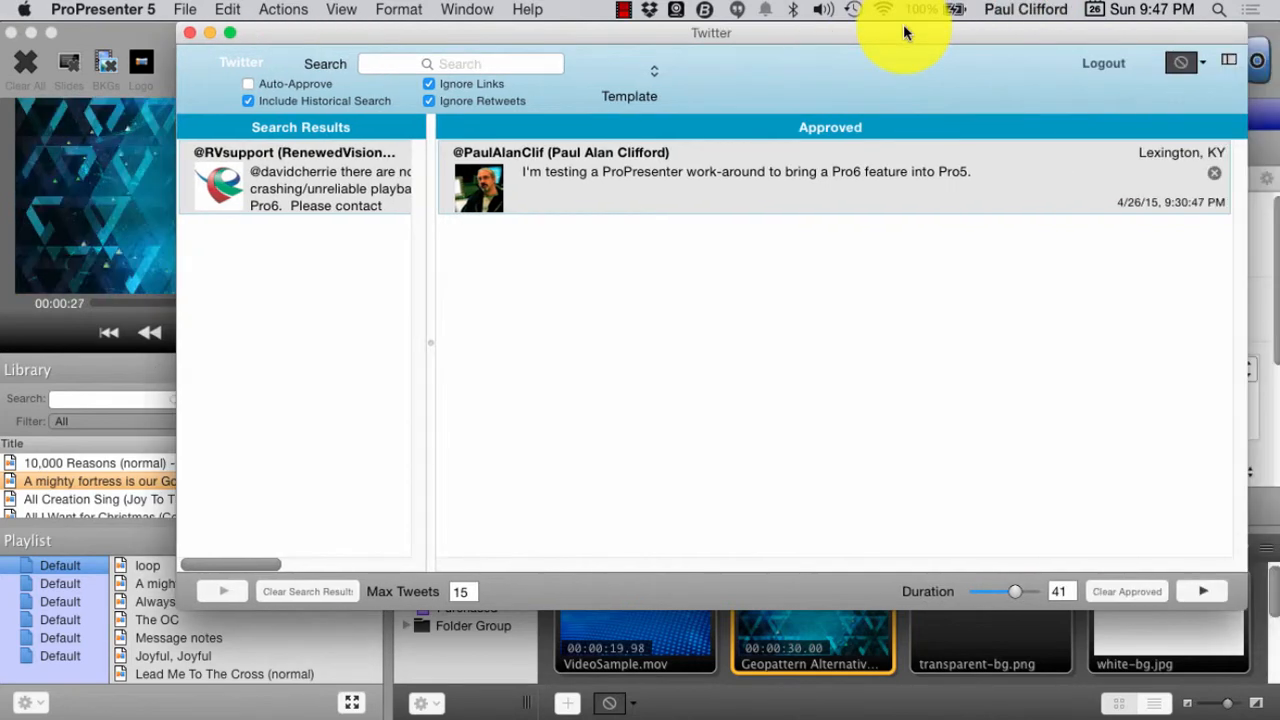
pyautogui.moveTo(1244, 404); pyautogui.dragTo(804, 411)
pyautogui.moveTo(497, 31); pyautogui.dragTo(789, 24)
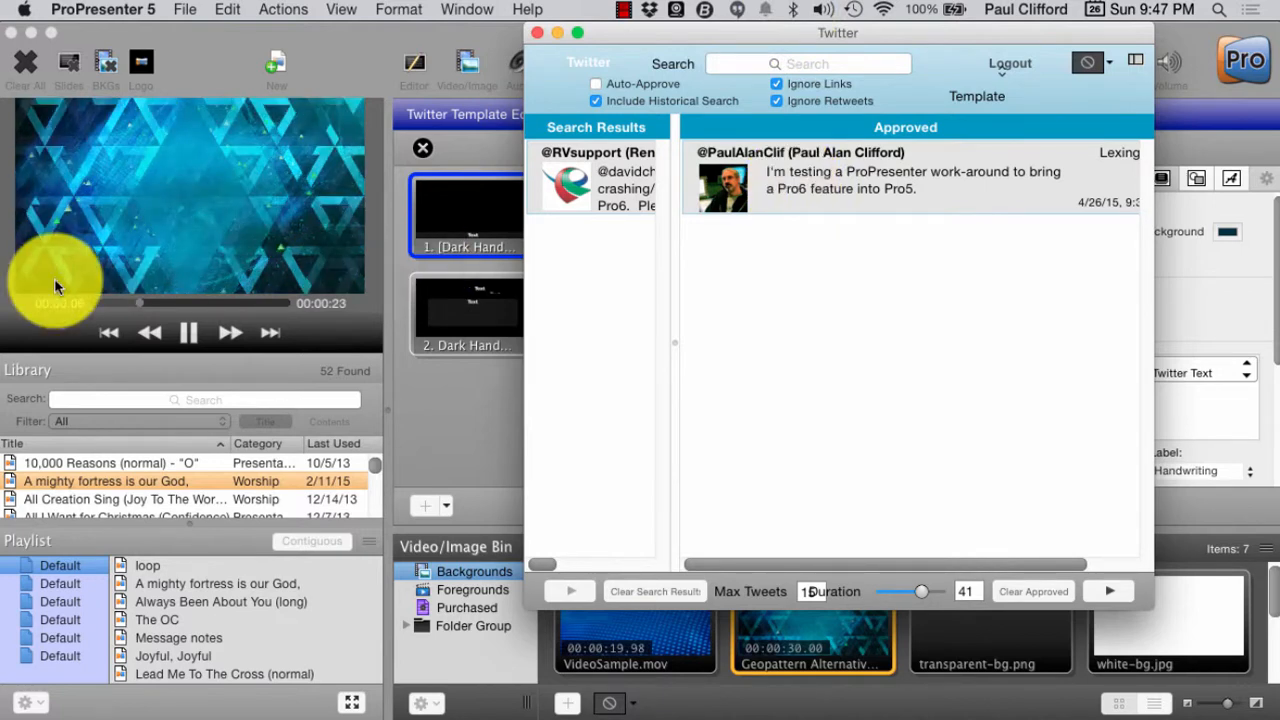
pyautogui.click(1106, 591)
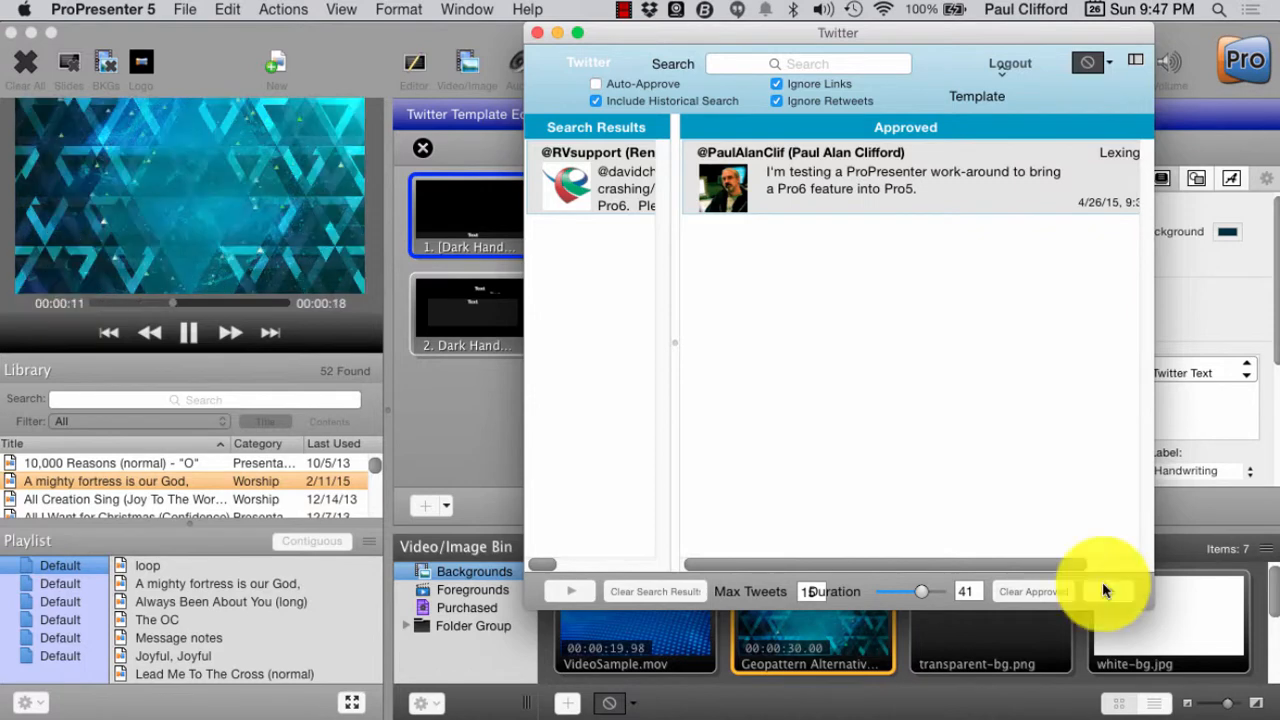
pyautogui.click(1103, 585)
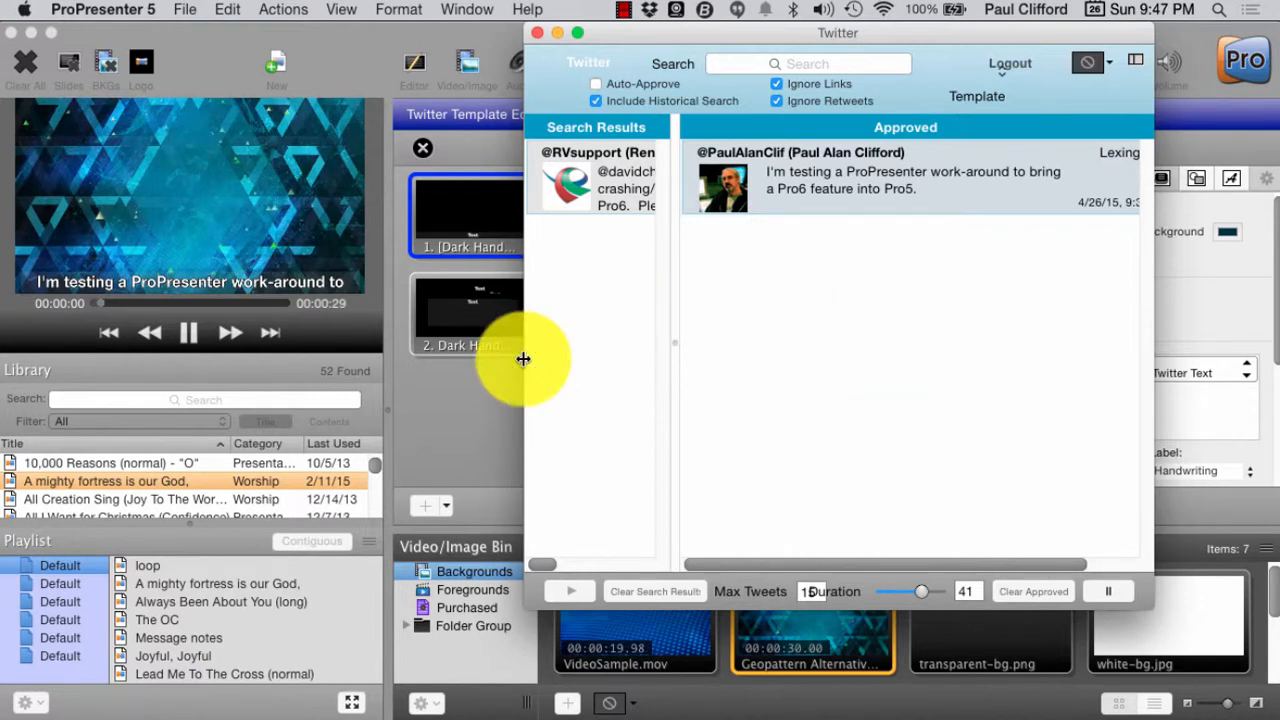
# Widen the Twitter window again and select the second Dark Handwriting template, closing the window when done.
pyautogui.moveTo(523, 358); pyautogui.dragTo(176, 358)
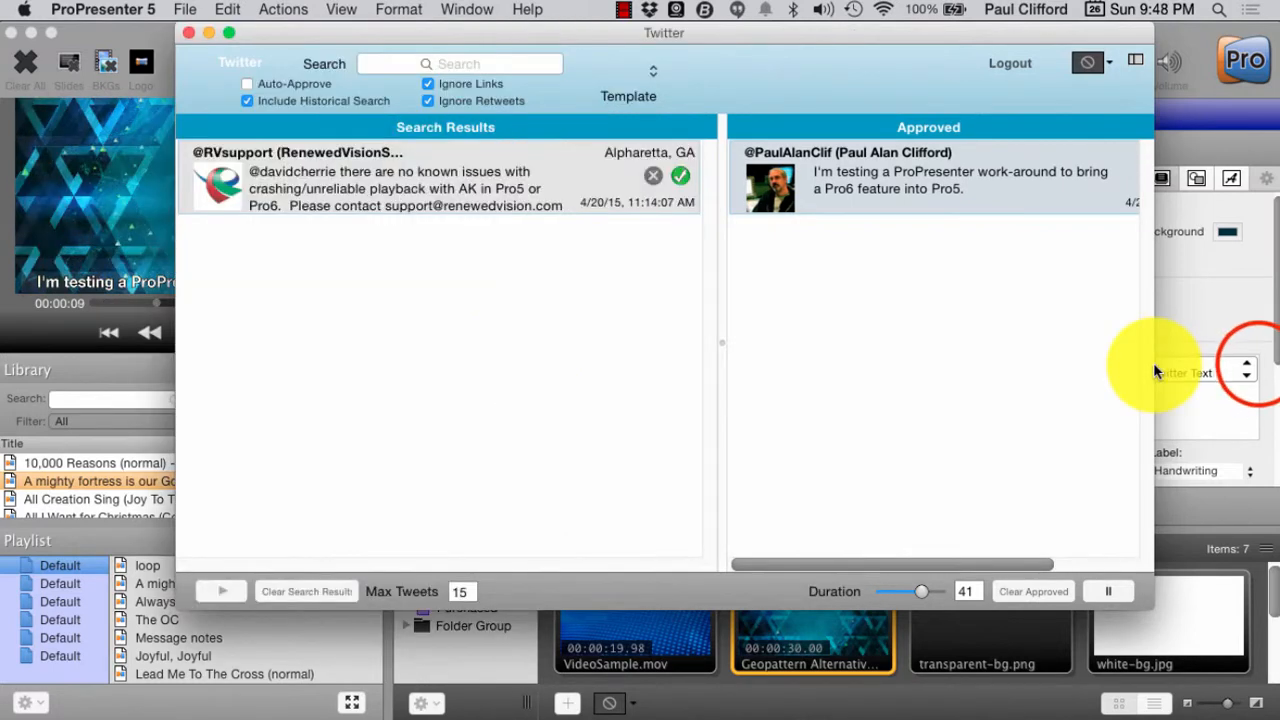
pyautogui.moveTo(1154, 370); pyautogui.dragTo(1259, 370)
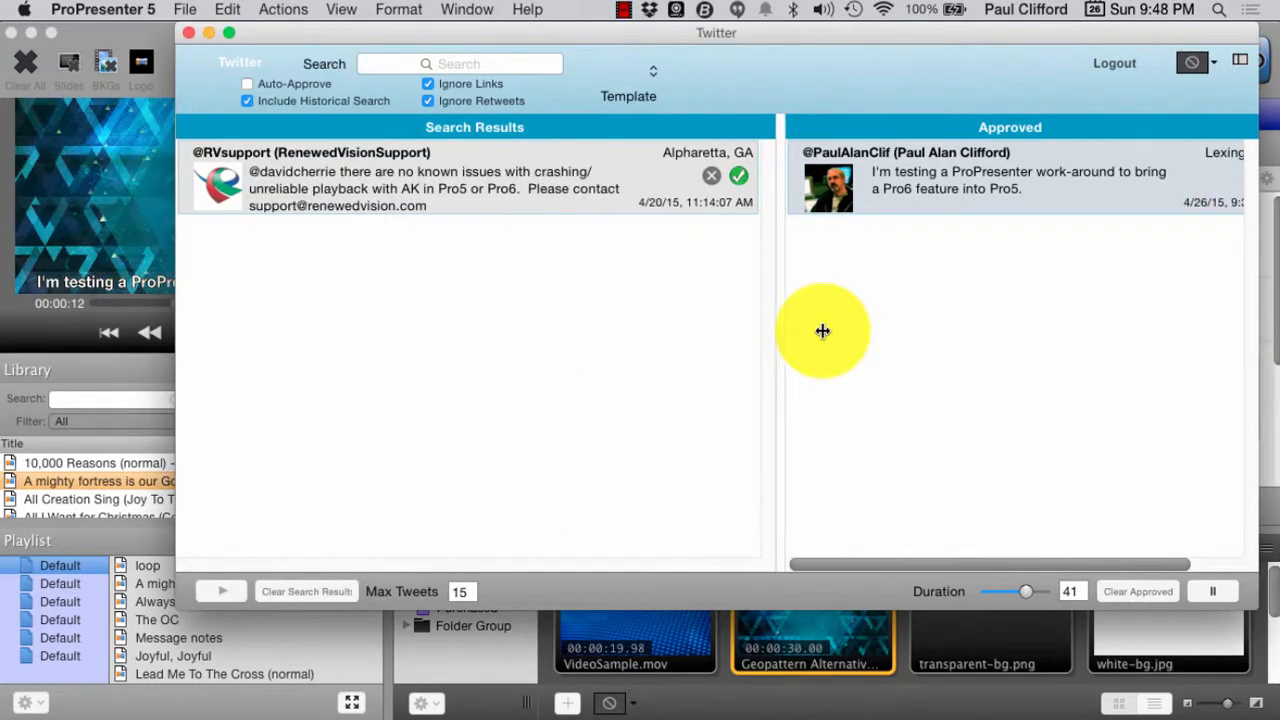
pyautogui.click(654, 70)
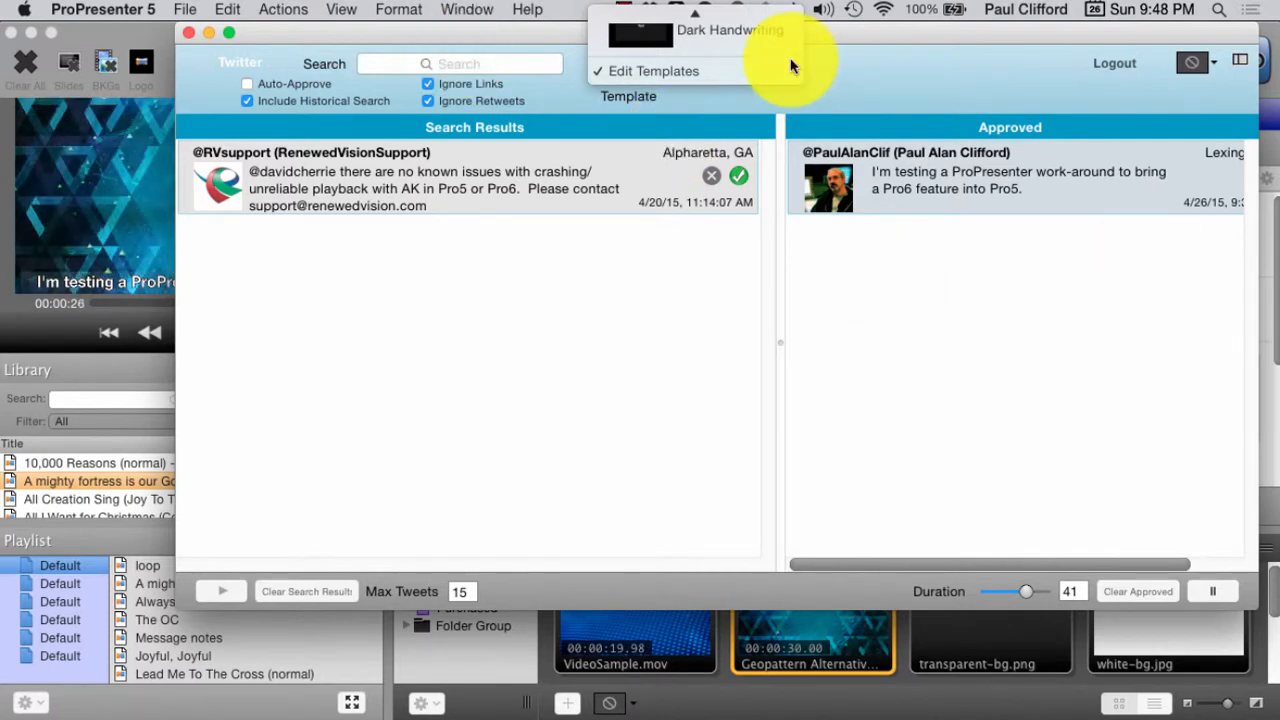
pyautogui.click(716, 48)
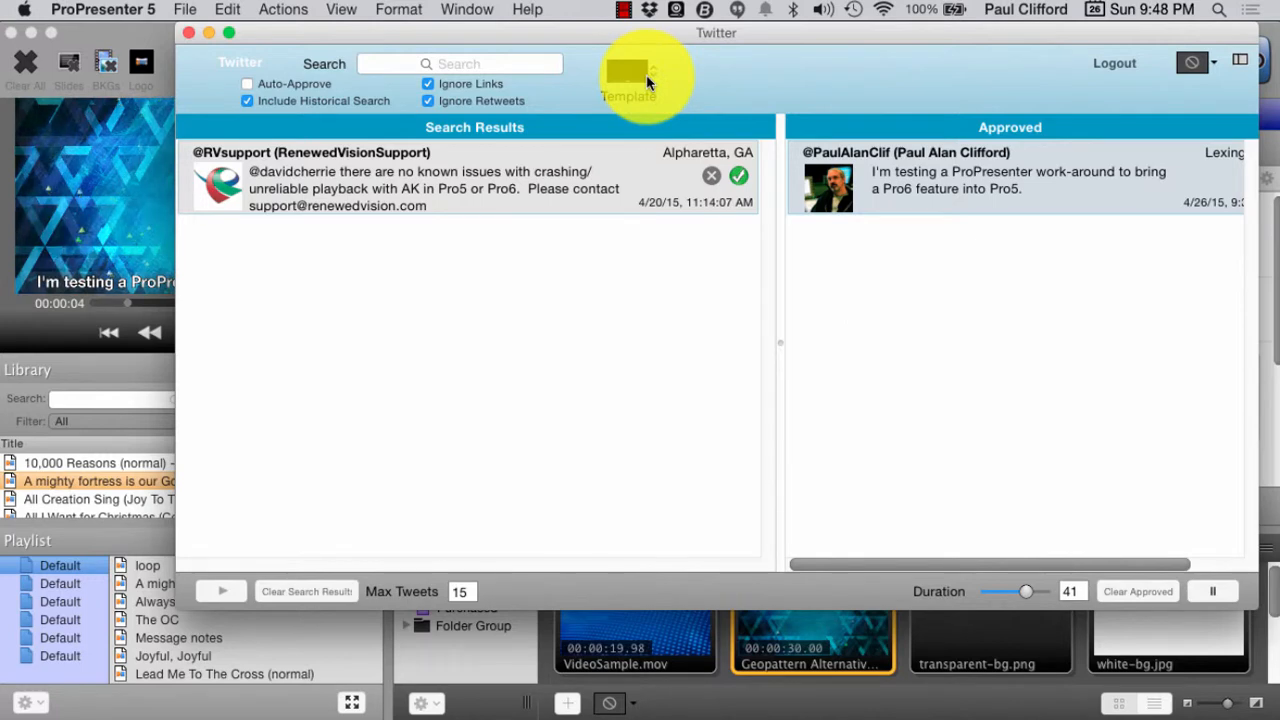
pyautogui.click(186, 34)
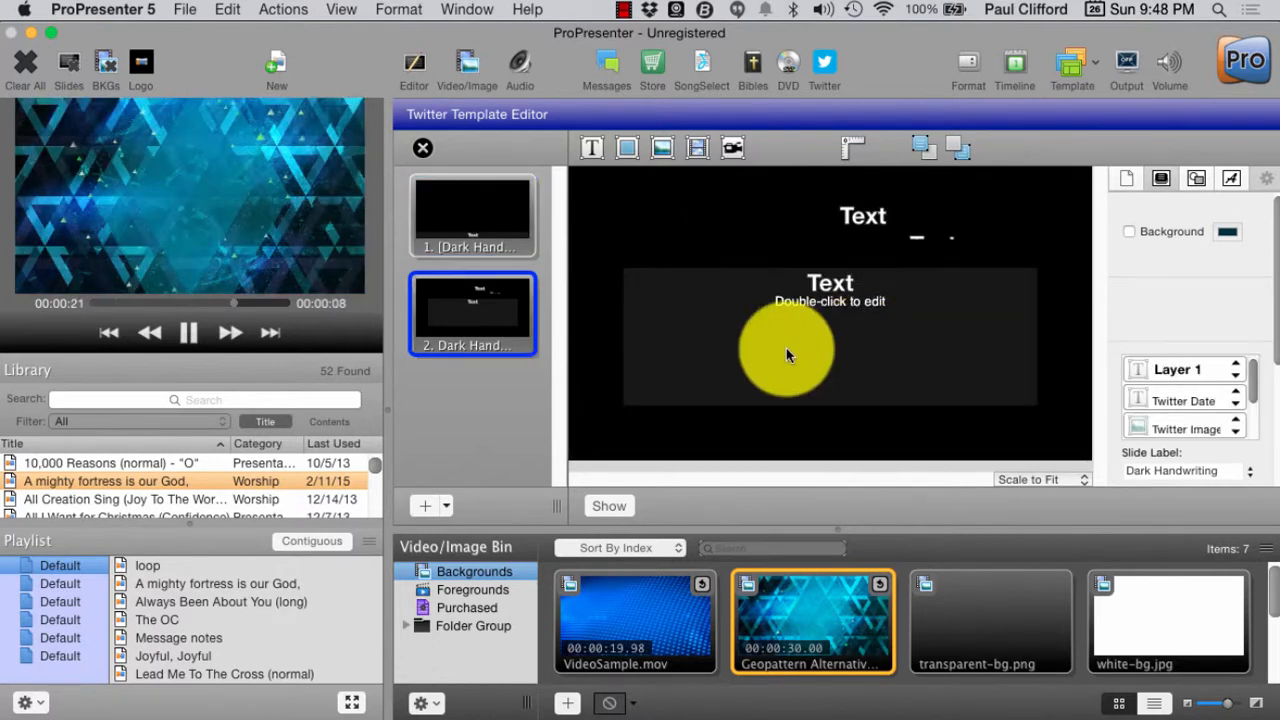
# Duplicate the second Dark Handwriting template slide by copying and pasting it in the Twitter Template Editor.
pyautogui.rightClick(463, 304)
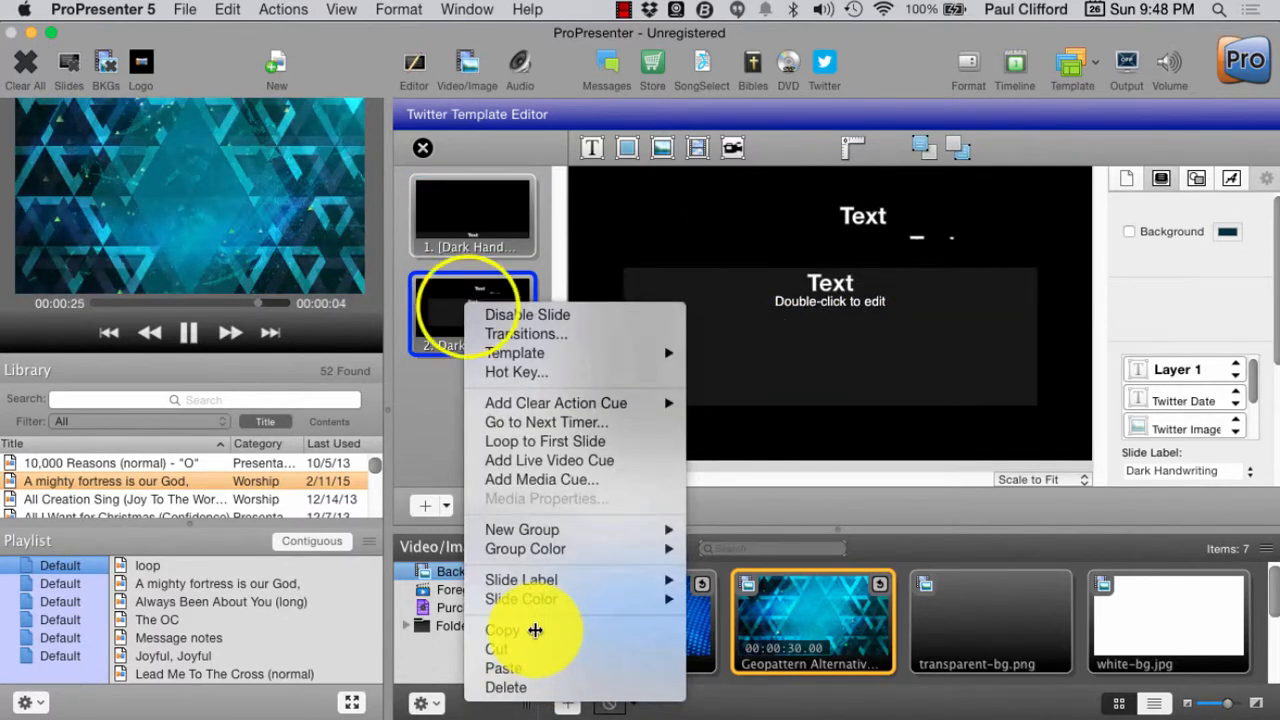
pyautogui.rightClick(468, 312)
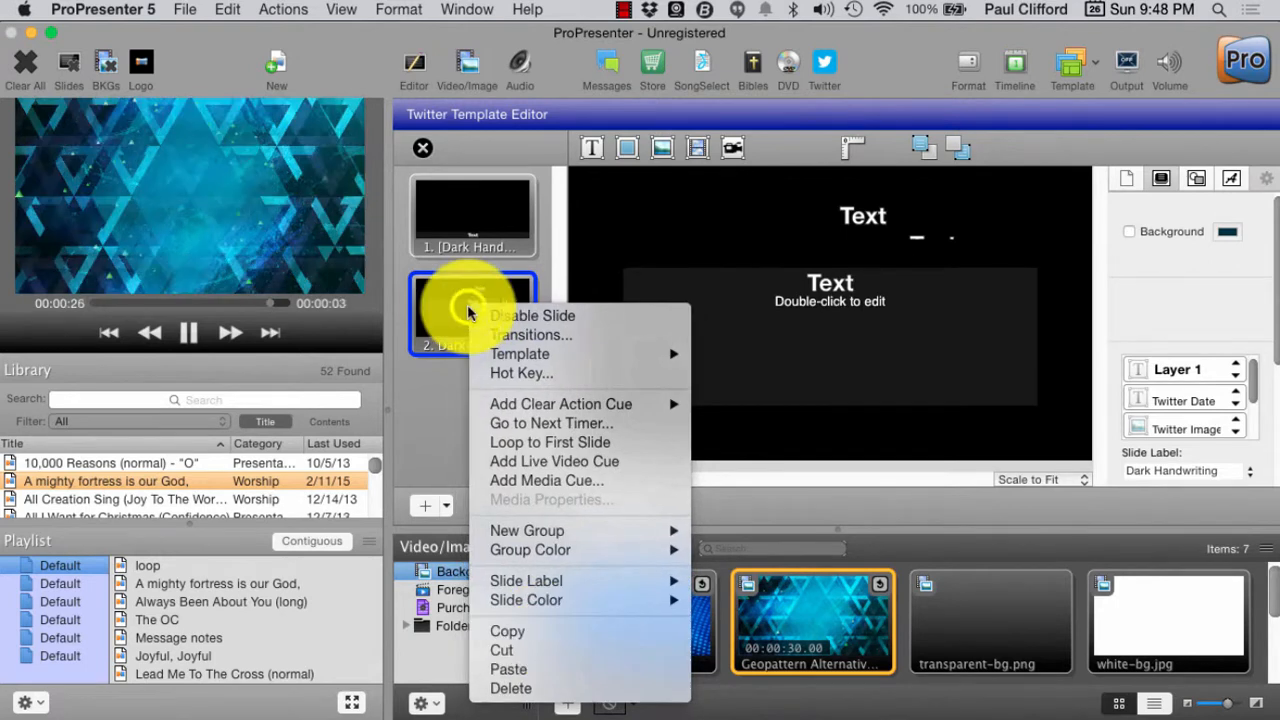
pyautogui.click(509, 667)
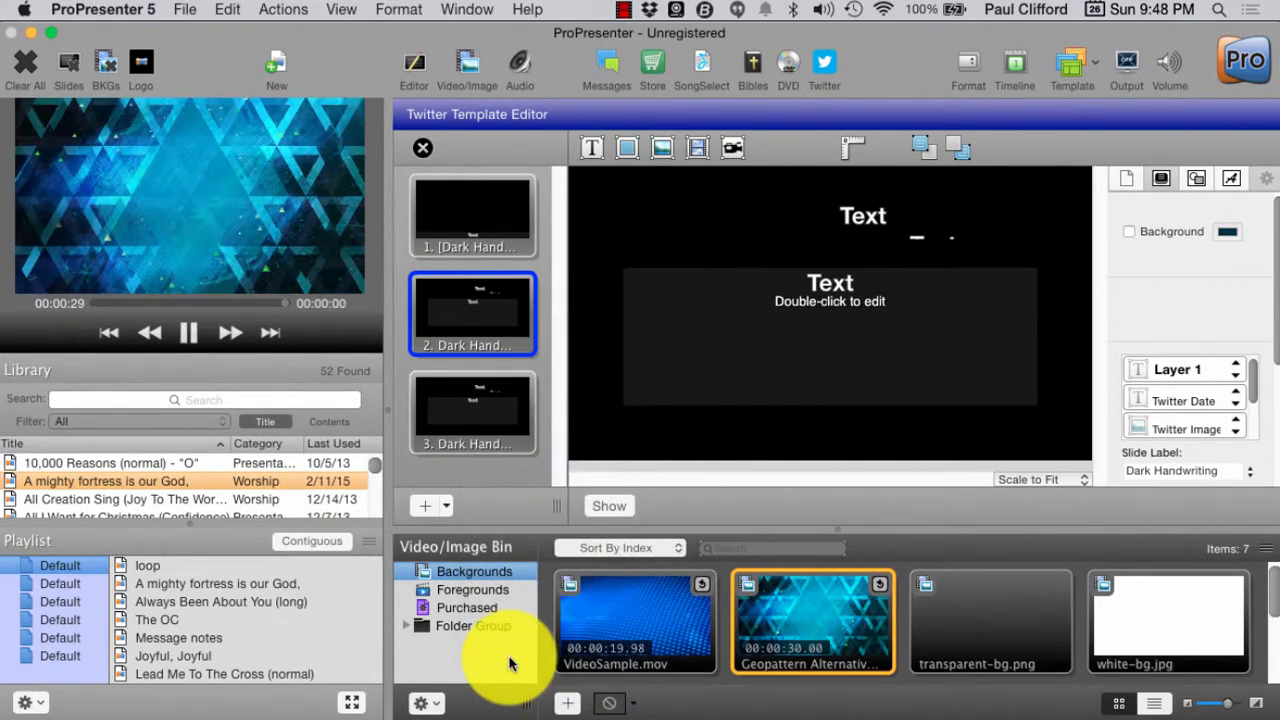
# Delete the Layer 1, Twitter Date, Twitter Image and Twitter screen name elements from the third template slide.
pyautogui.click(505, 440)
pyautogui.click(1188, 371)
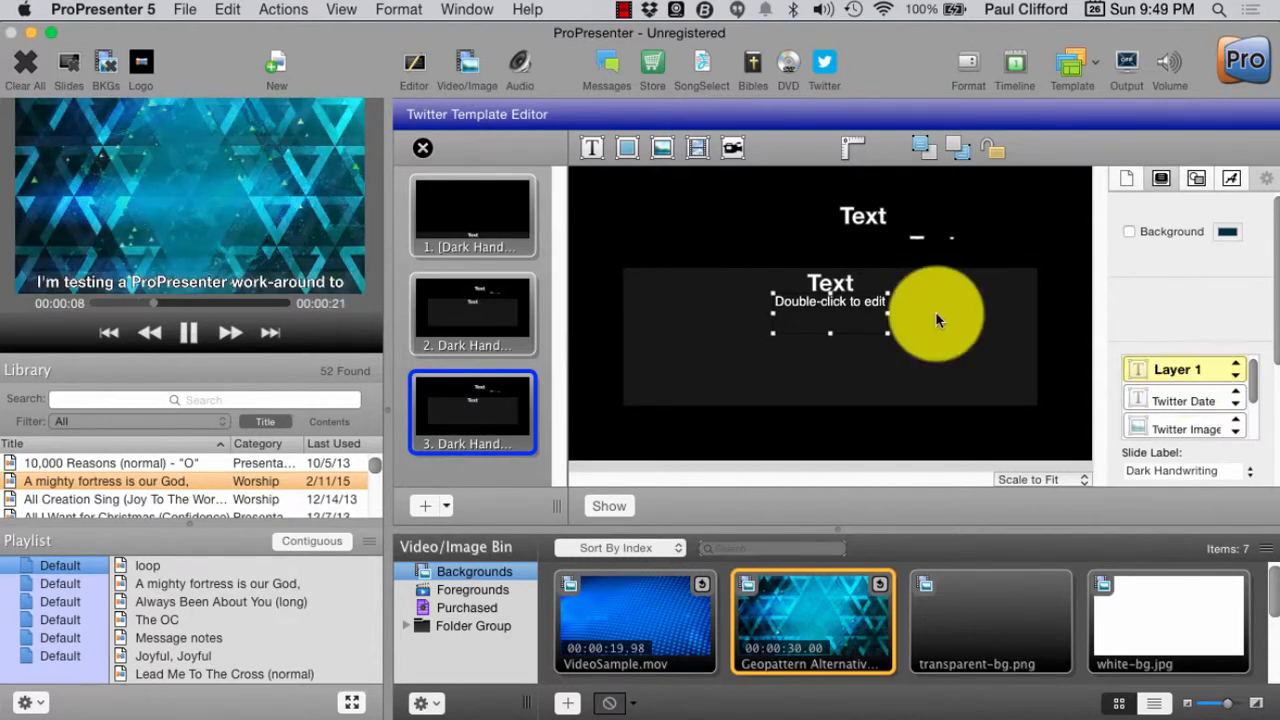
pyautogui.click(1222, 396)
pyautogui.click(985, 237)
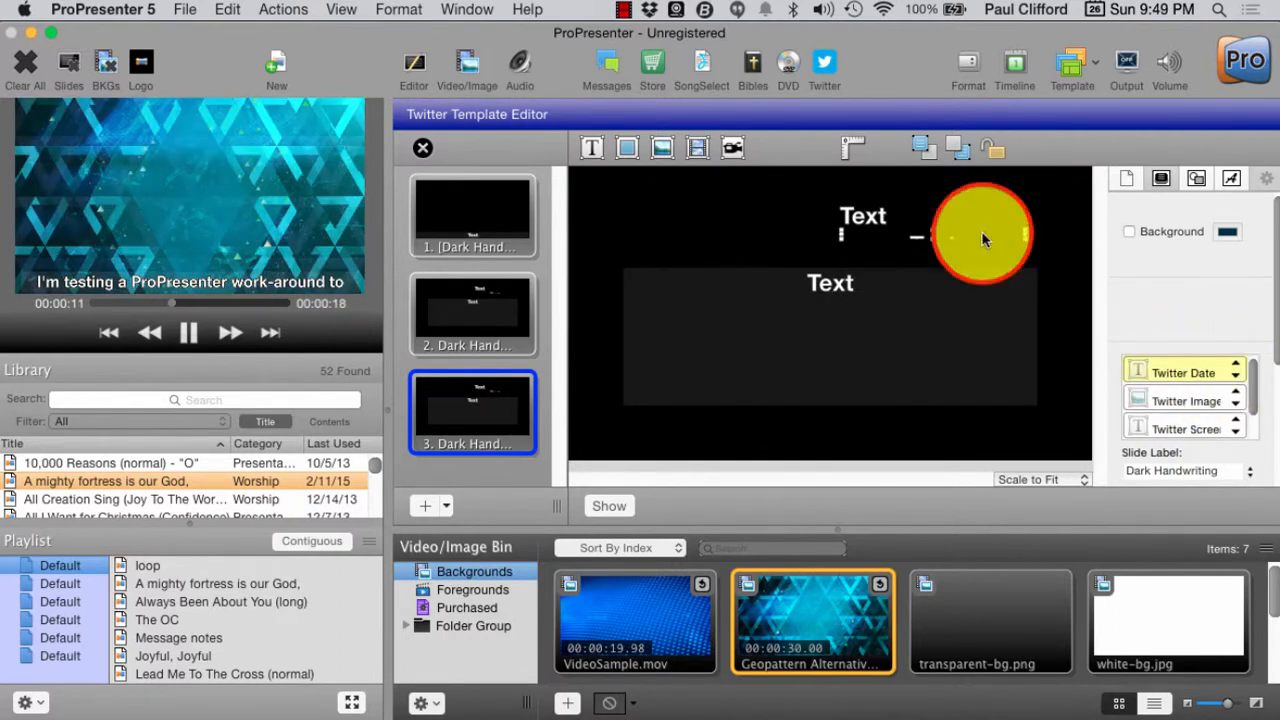
pyautogui.click(1194, 392)
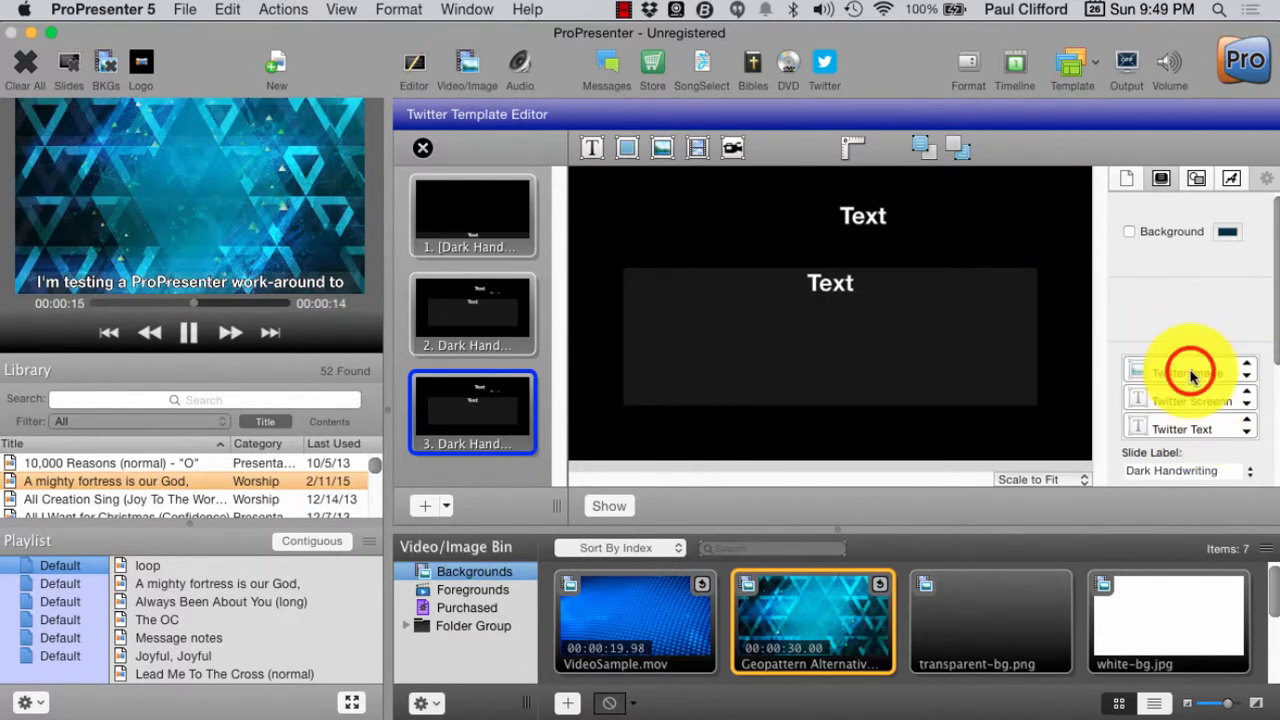
pyautogui.press('Delete')
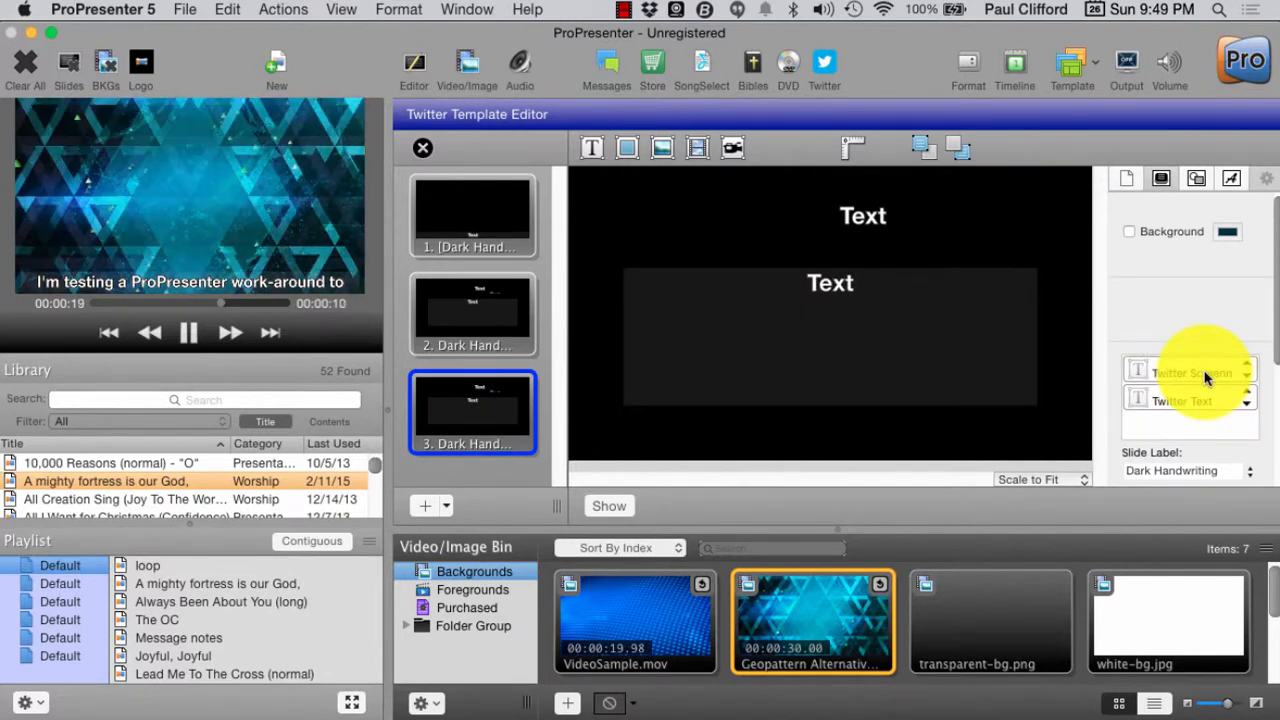
pyautogui.click(866, 212)
pyautogui.press('Delete')
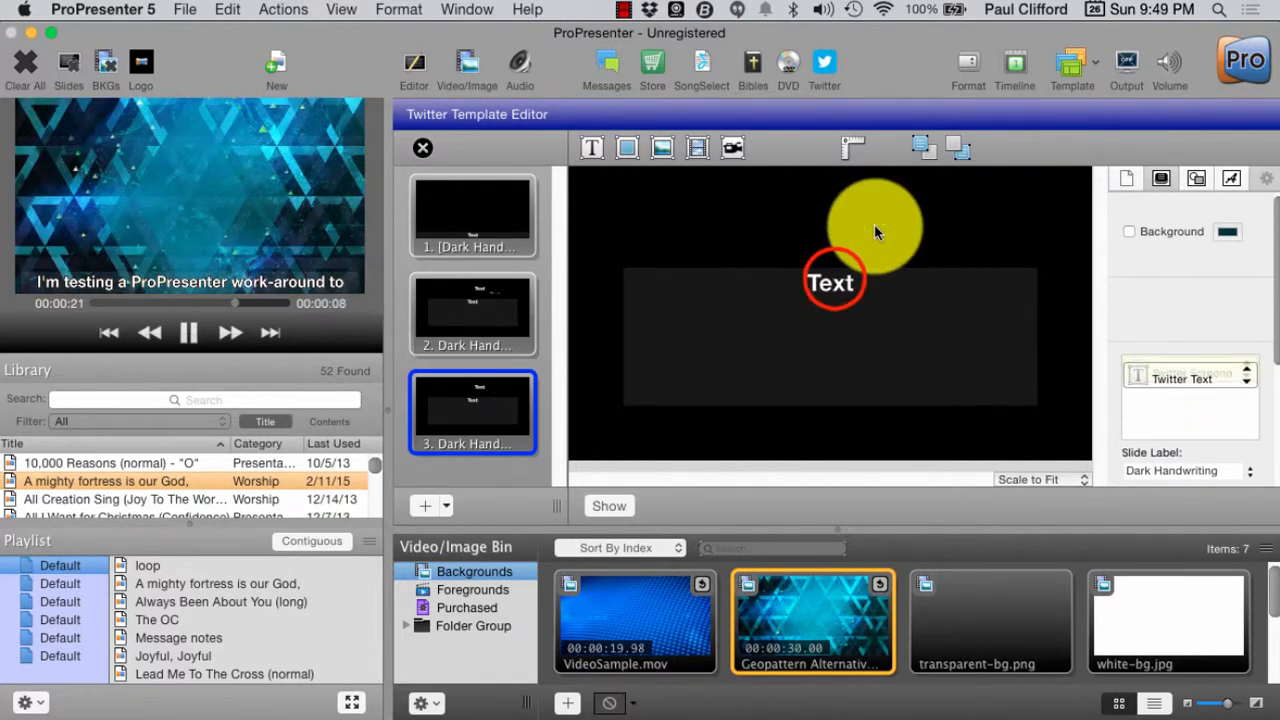
# Move the Twitter Text box on the third template slide down to the slide's lower edge.
pyautogui.click(834, 282)
pyautogui.moveTo(827, 343); pyautogui.dragTo(829, 396)
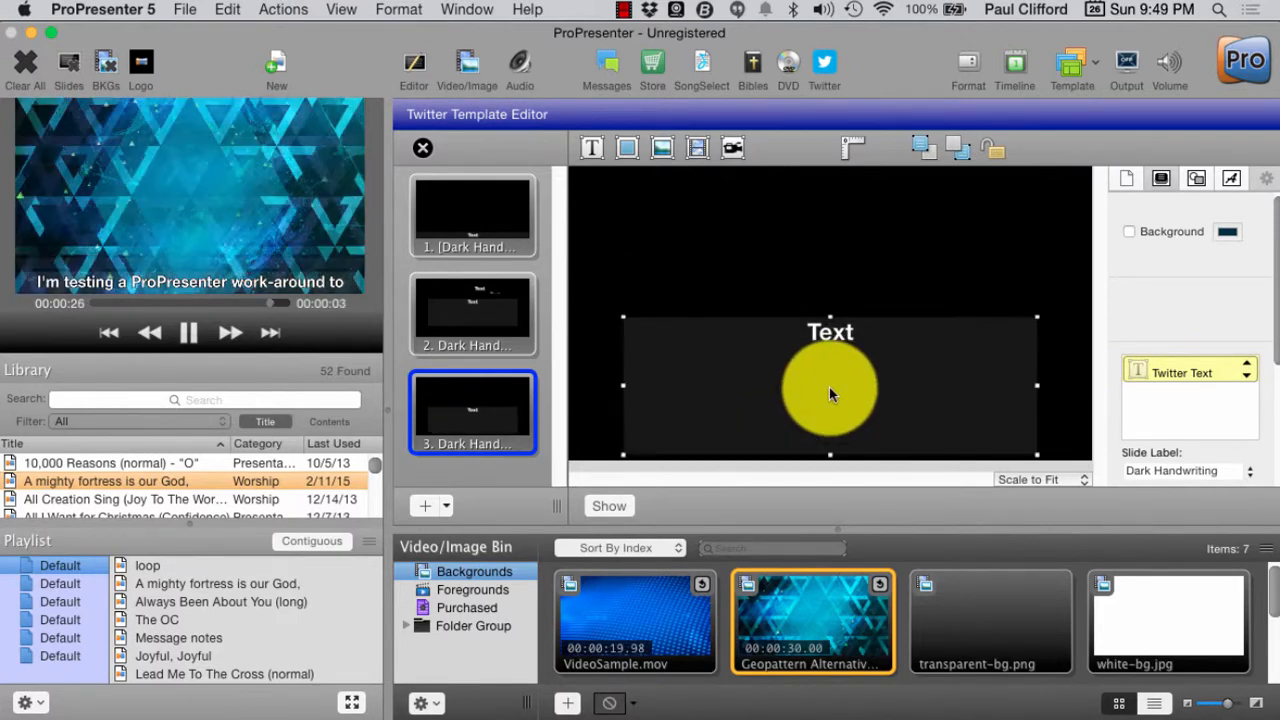
pyautogui.click(1224, 375)
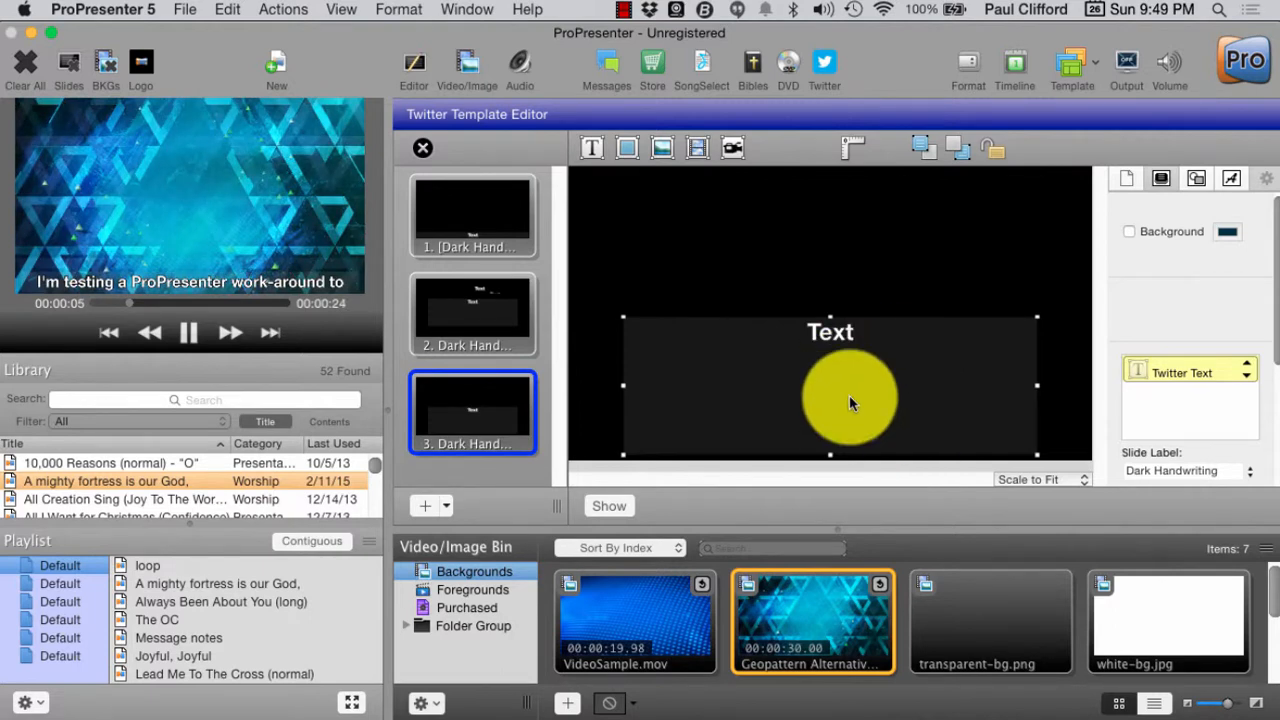
# Move the Twitter Text box on the first template slide up, leaving room beneath it.
pyautogui.click(488, 232)
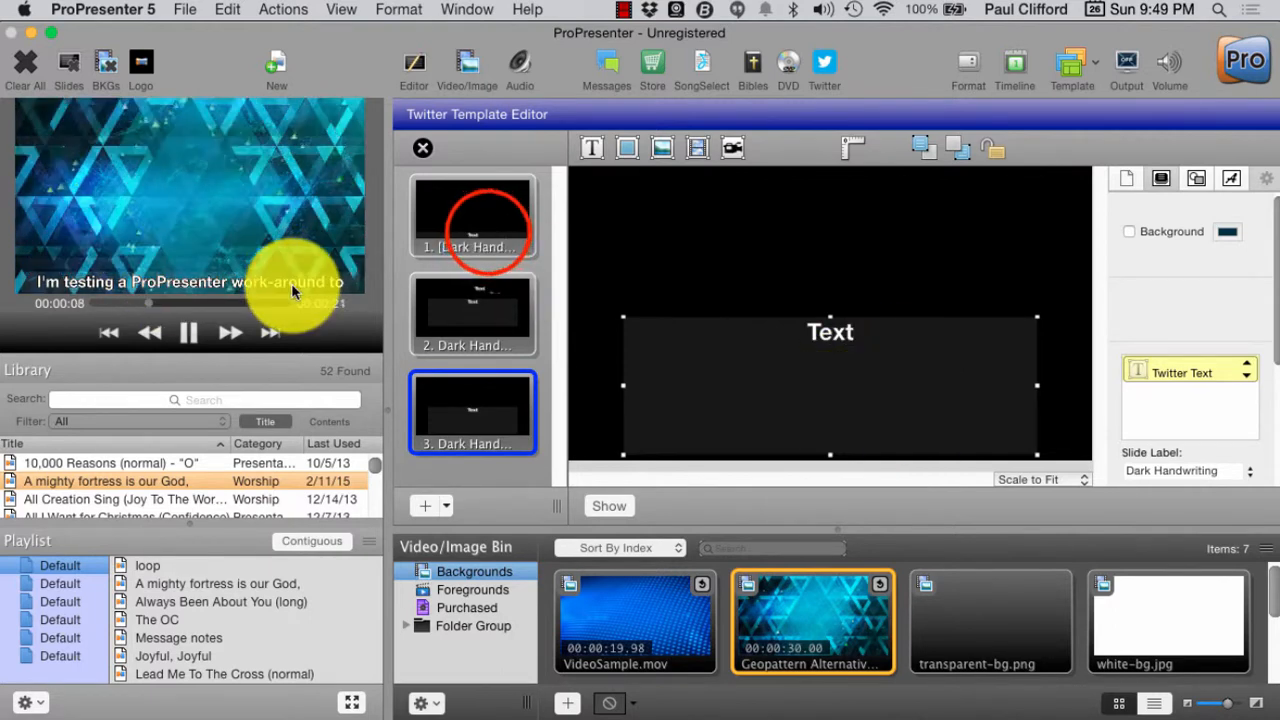
pyautogui.click(820, 408)
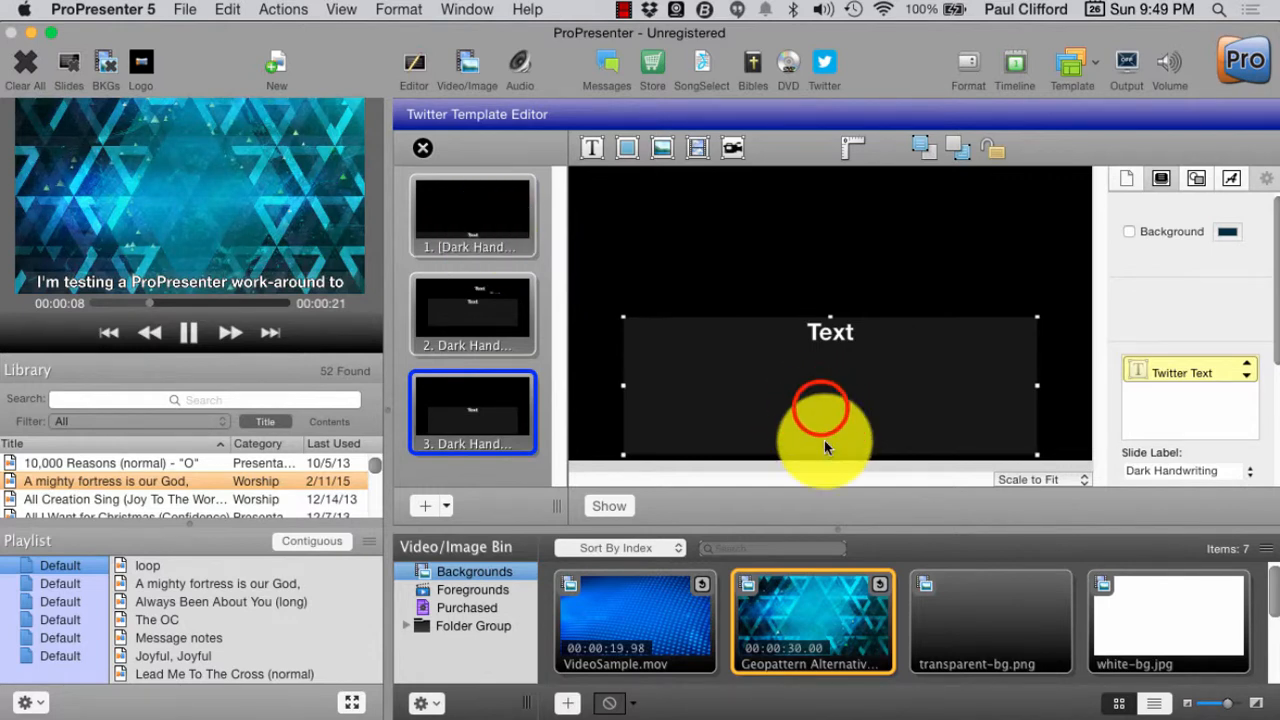
pyautogui.moveTo(823, 408)
pyautogui.mouseDown()
pyautogui.moveTo(825, 370)
pyautogui.moveTo(827, 407)
pyautogui.moveTo(828, 393)
pyautogui.mouseUp()
pyautogui.click(831, 443)
pyautogui.click(831, 443)
pyautogui.click(831, 443)
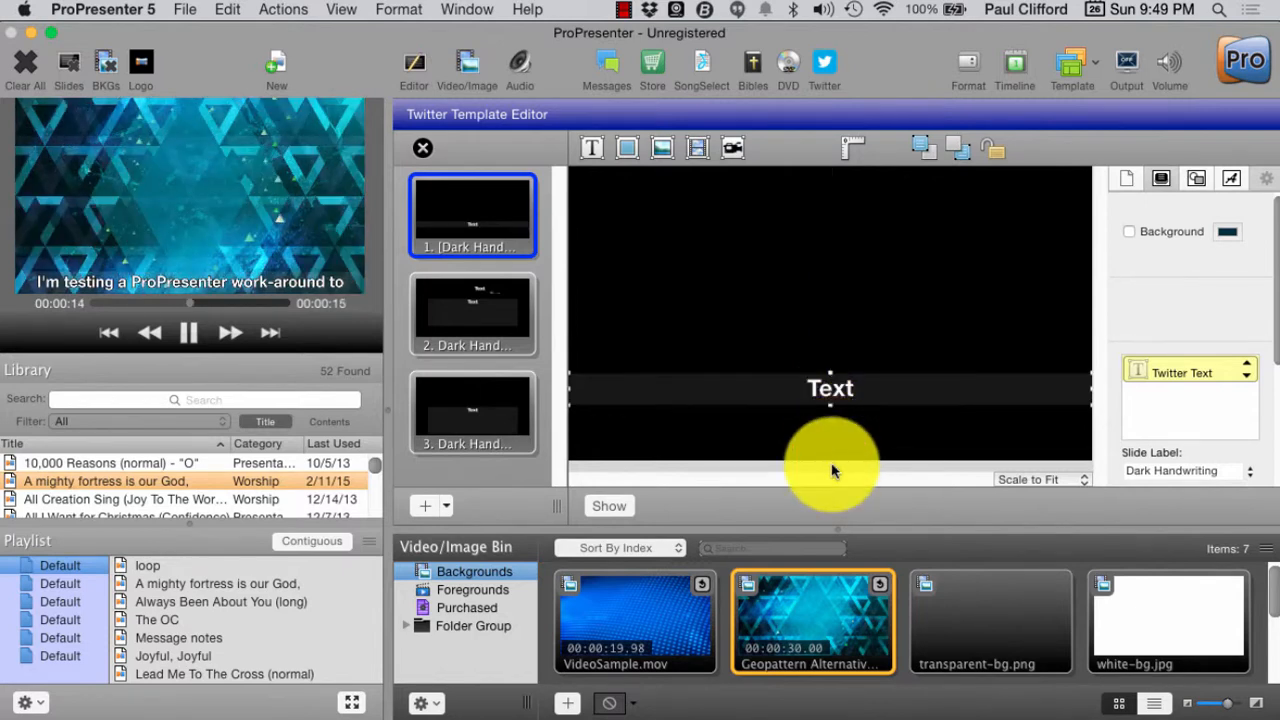
# Stretch the first template's Twitter Text box down to the slide's lower edge and close the Twitter Template Editor.
pyautogui.moveTo(830, 405); pyautogui.dragTo(832, 468)
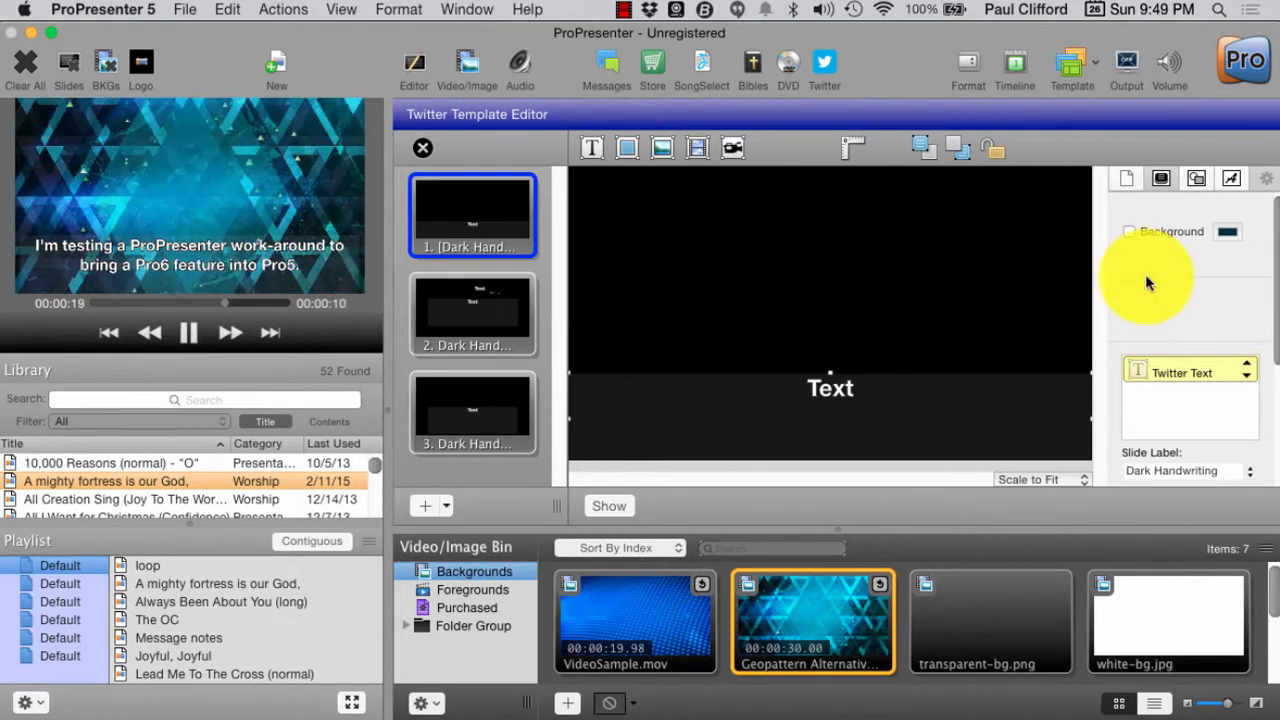
pyautogui.click(1229, 184)
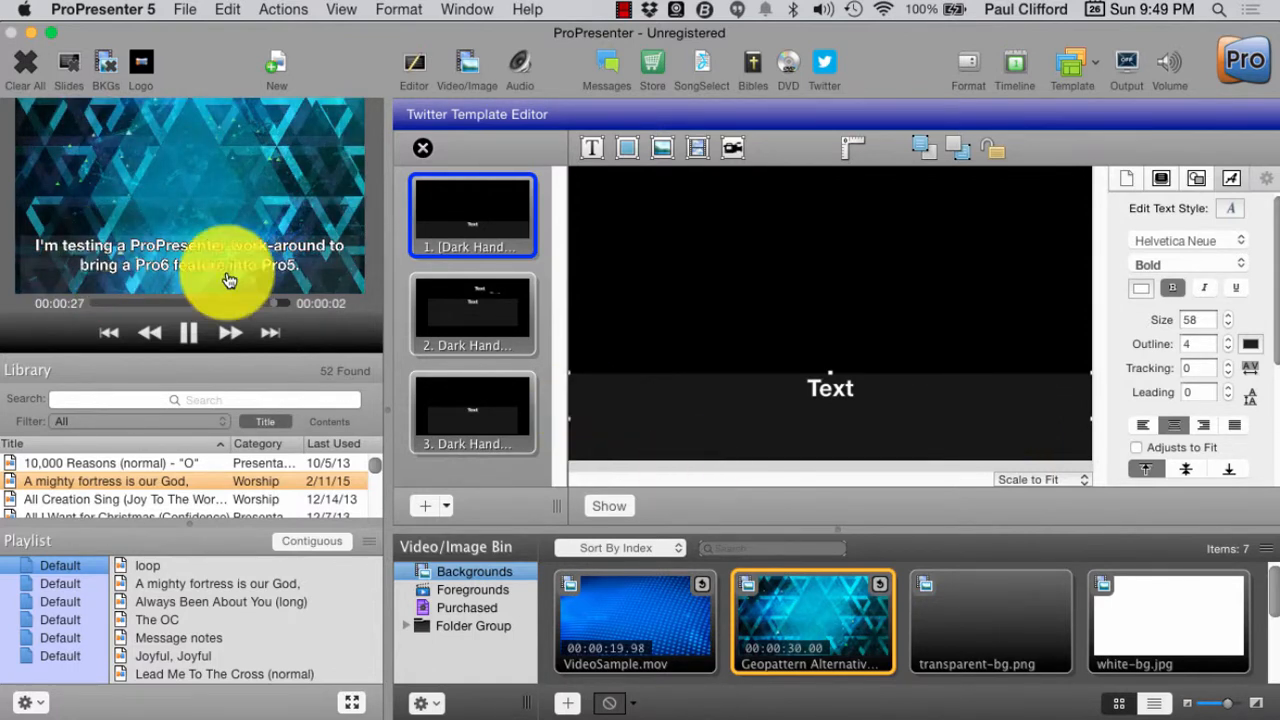
pyautogui.click(423, 147)
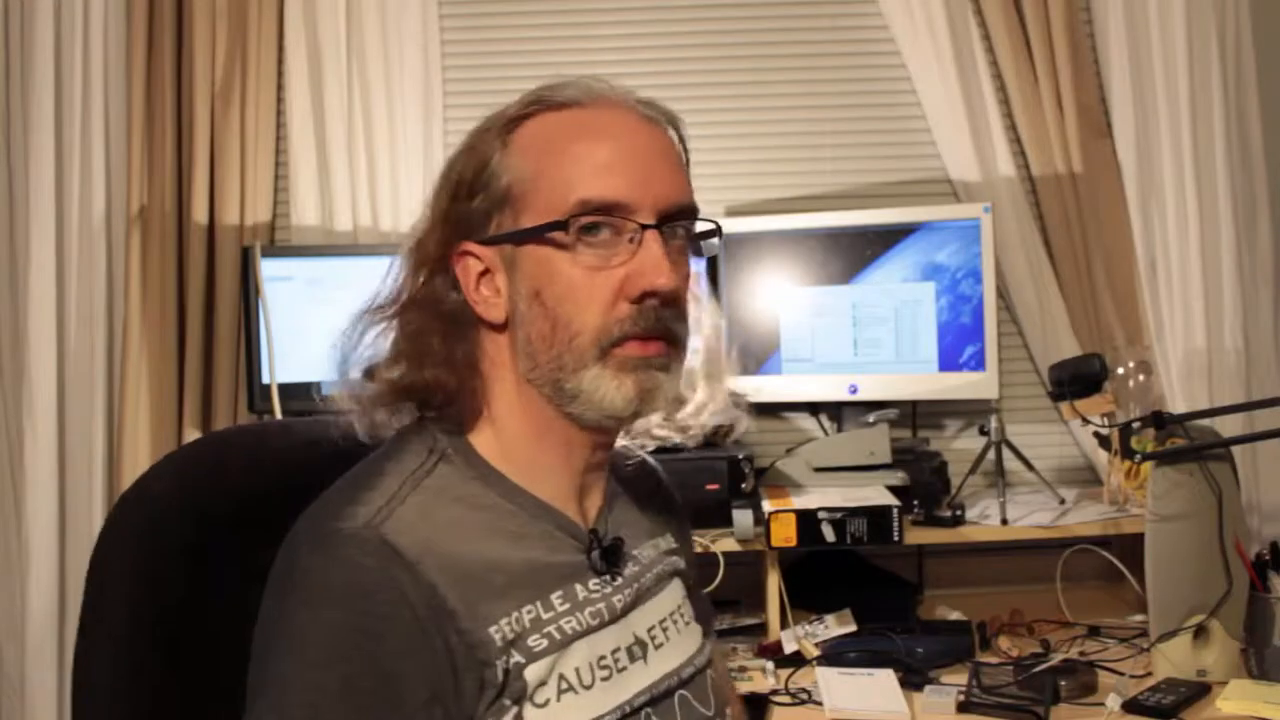